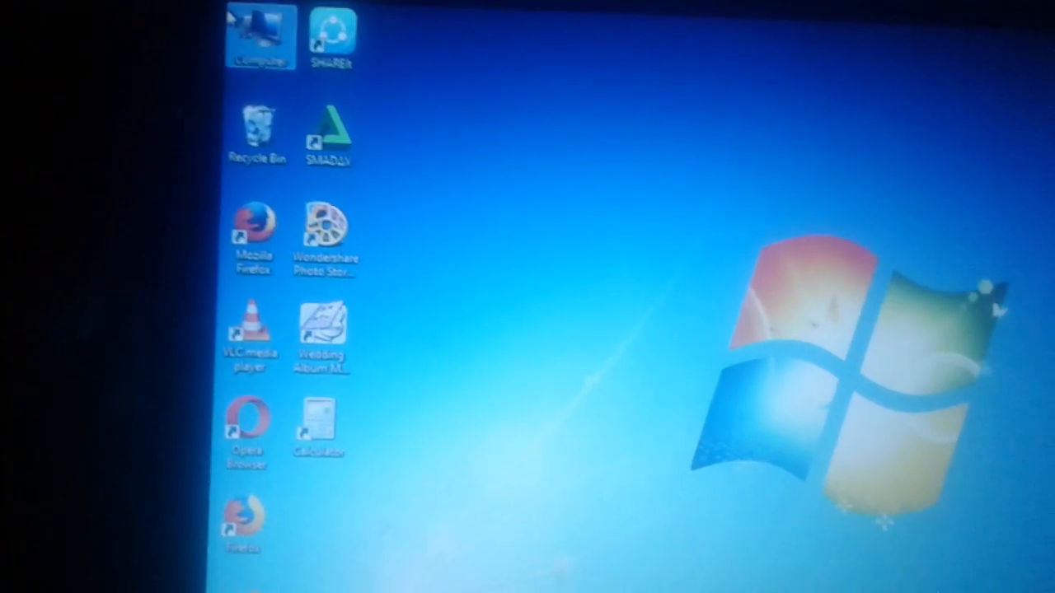
# - Launch the management console from the desktop Computer icon's Manage action
pyautogui.rightClick(231, 10)
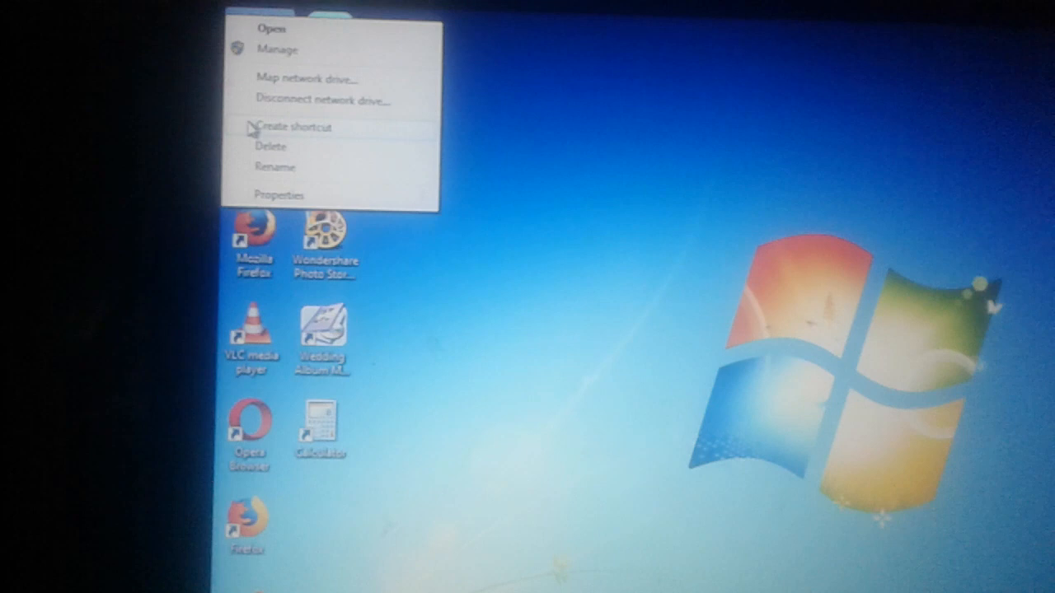
pyautogui.click(343, 57)
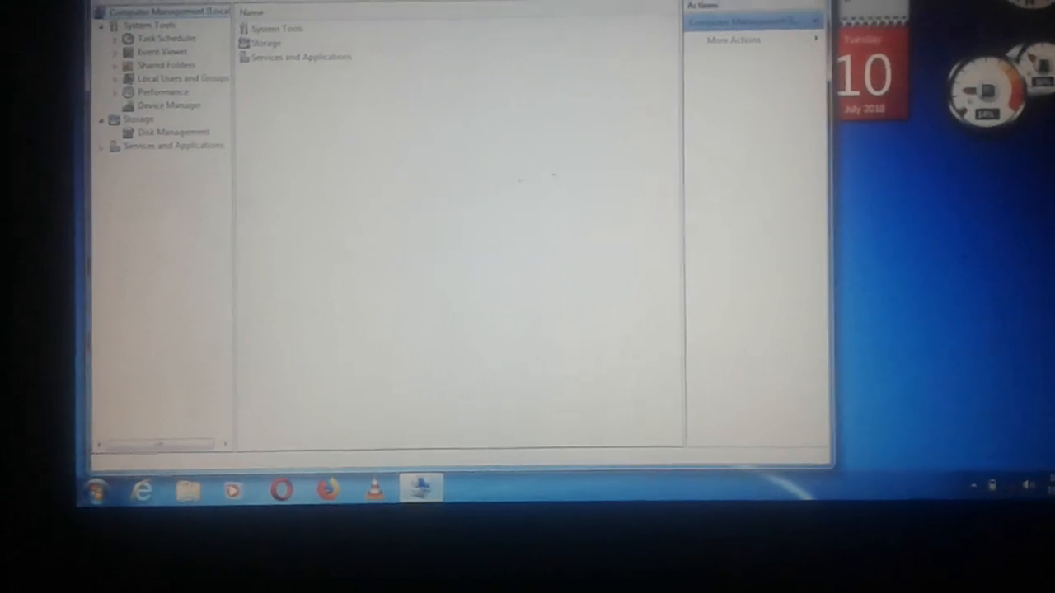
# - Maximize the console window using Win+Up
pyautogui.press('super+Up')
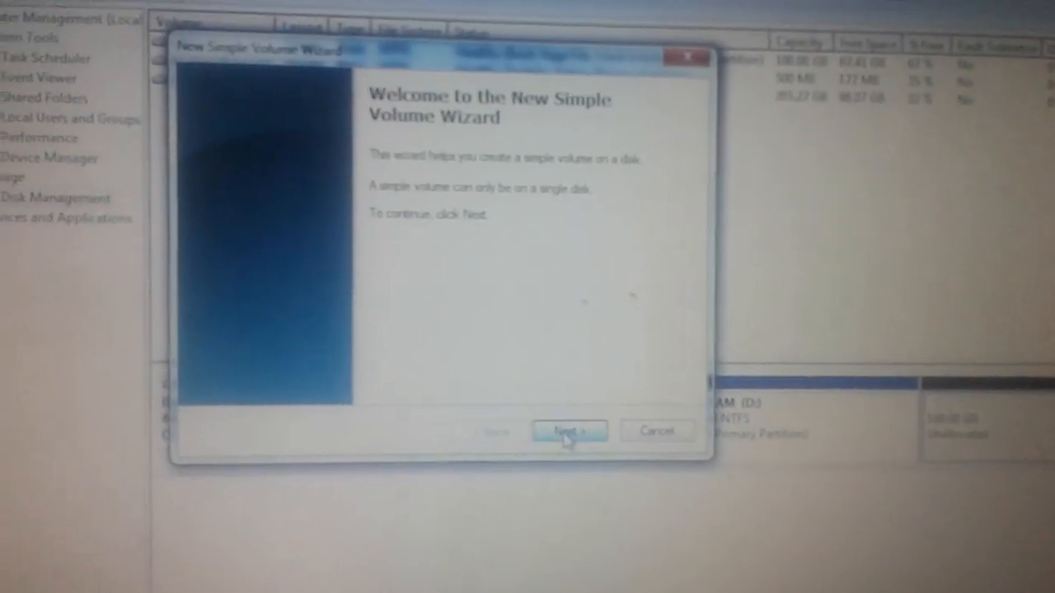
# - Advance the New Simple Volume Wizard through size, drive letter E and NTFS quick format to the summary
pyautogui.click(568, 433)
pyautogui.click(572, 434)
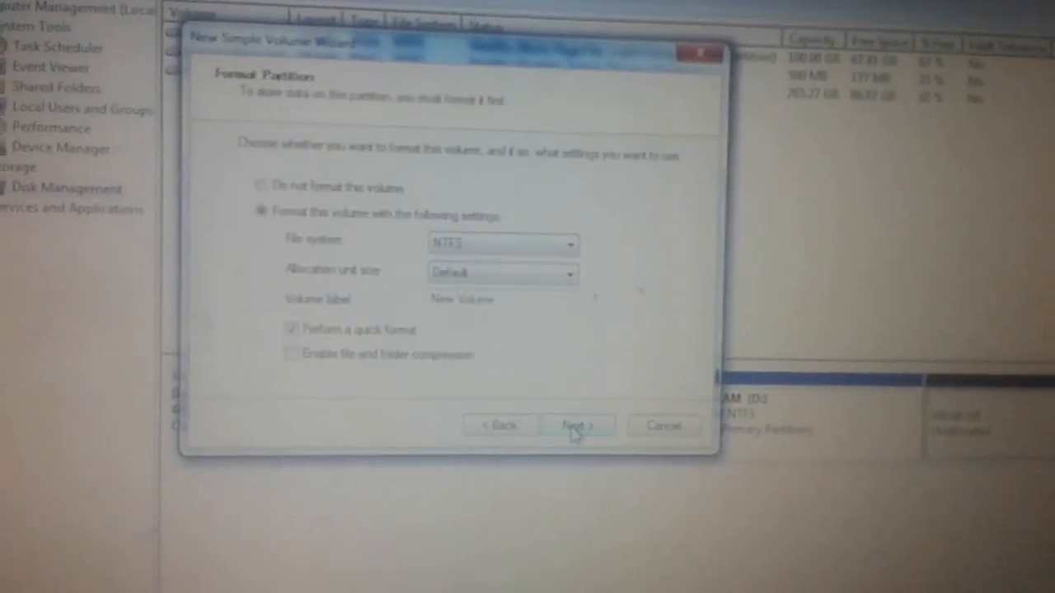
pyautogui.click(575, 427)
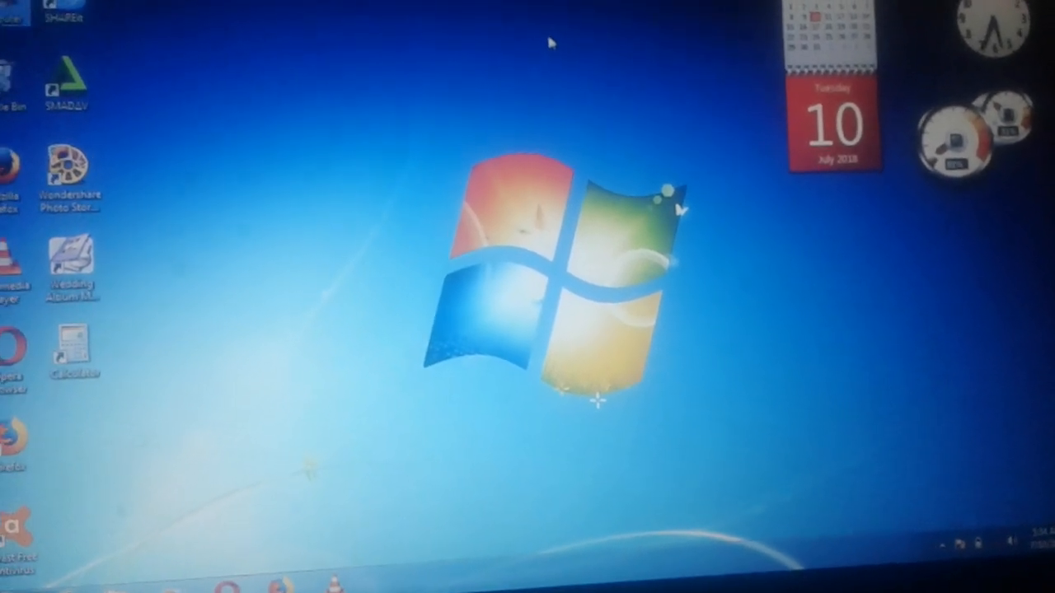
# - Refresh the desktop from its context menu
pyautogui.rightClick(562, 46)
pyautogui.click(590, 84)
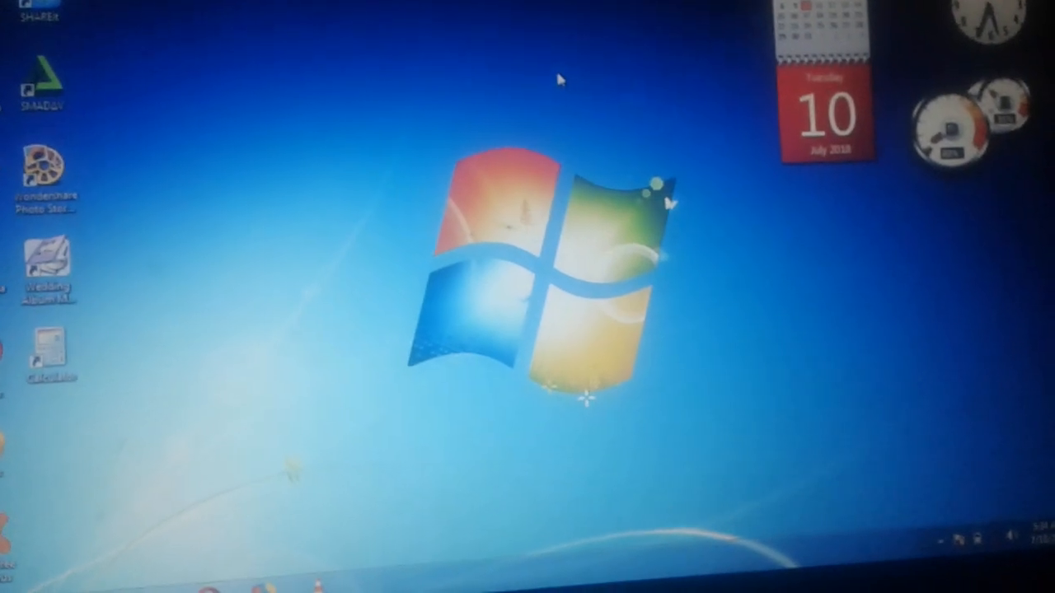